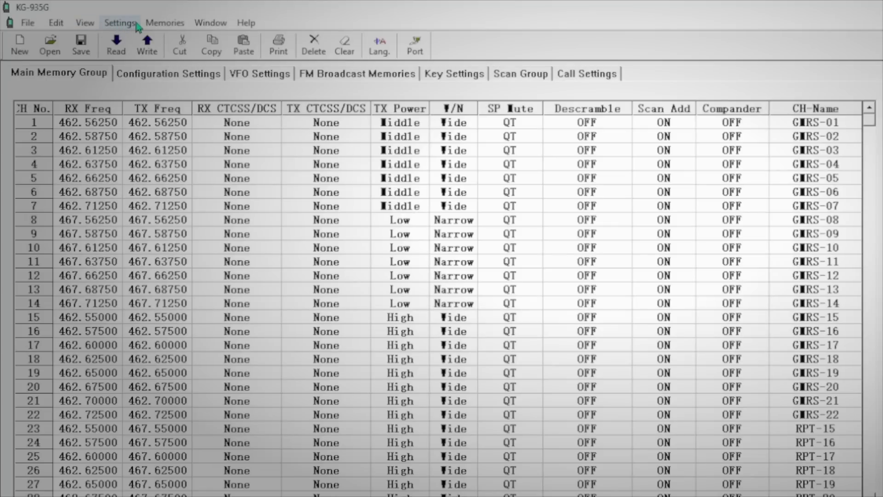
Step: Open the communication port settings and accept COM3 as the radio's port
{"action": "left_click", "coordinate": [121, 23]}
{"action": "mouse_move", "coordinate": [165, 22]}
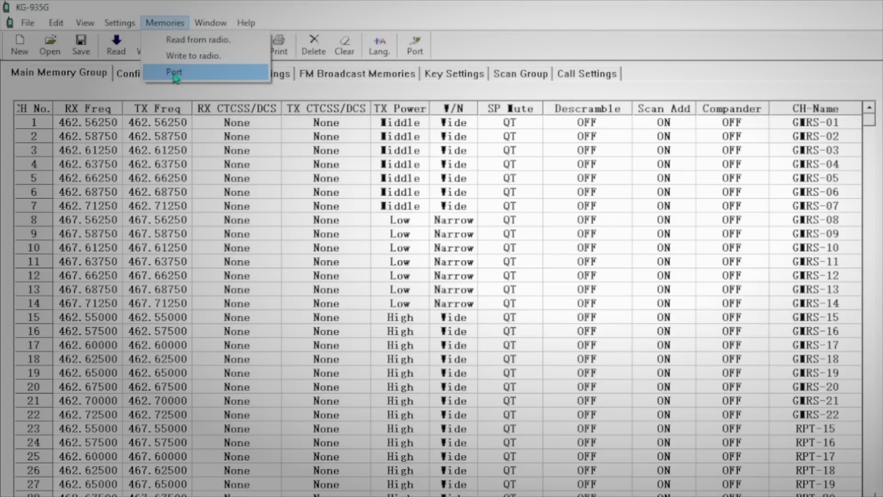
{"action": "left_click", "coordinate": [174, 73]}
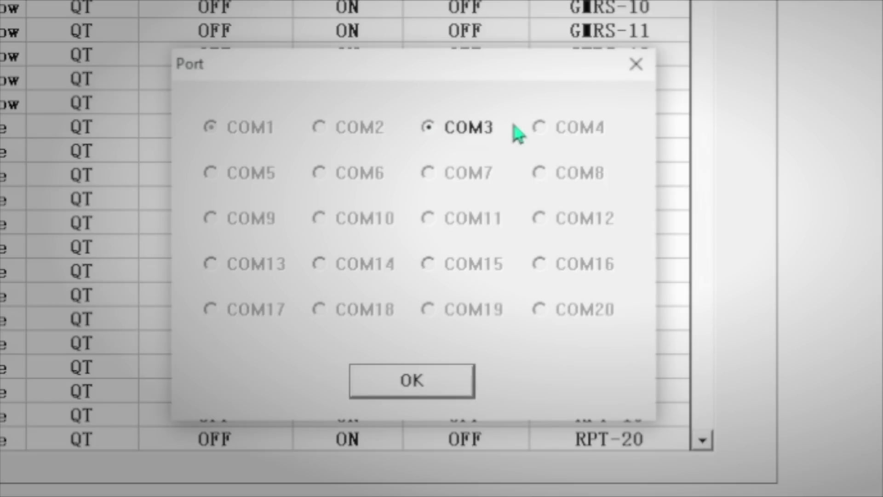
{"action": "left_click", "coordinate": [430, 376]}
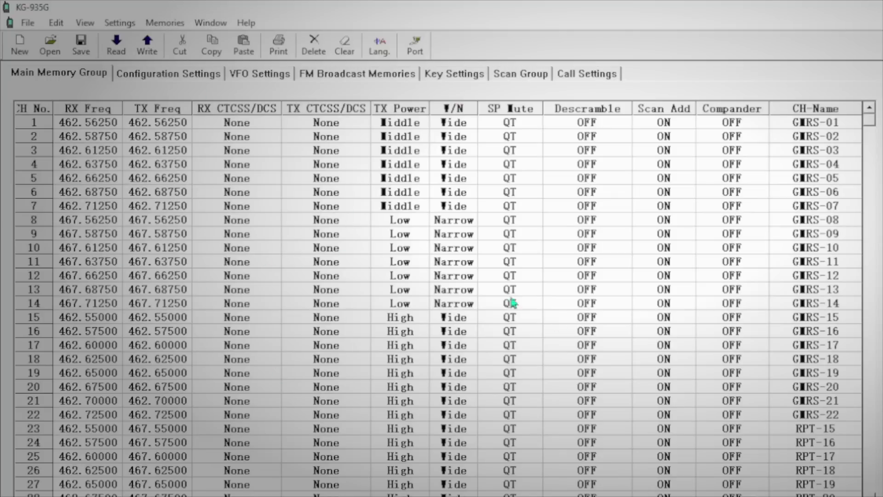
Step: Examine the main memory channel list down through its higher-numbered rows and return to channel 1
{"action": "mouse_move", "coordinate": [871, 120]}
{"action": "left_mouse_down"}
{"action": "mouse_move", "coordinate": [873, 331]}
{"action": "mouse_move", "coordinate": [872, 137]}
{"action": "left_mouse_up"}
{"action": "left_click", "coordinate": [873, 131]}
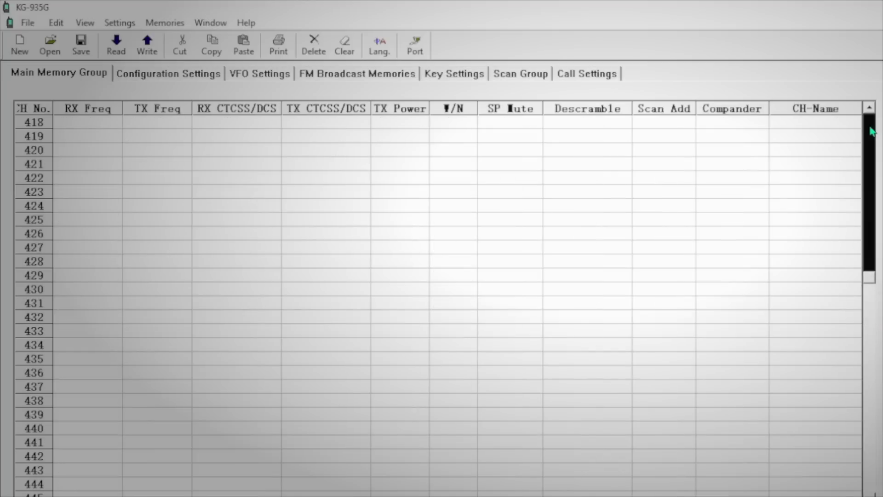
{"action": "left_click_drag", "start_coordinate": [873, 284], "coordinate": [872, 159]}
{"action": "left_click", "coordinate": [869, 108]}
{"action": "left_click", "coordinate": [869, 108]}
{"action": "left_click", "coordinate": [869, 108]}
{"action": "left_click", "coordinate": [869, 108]}
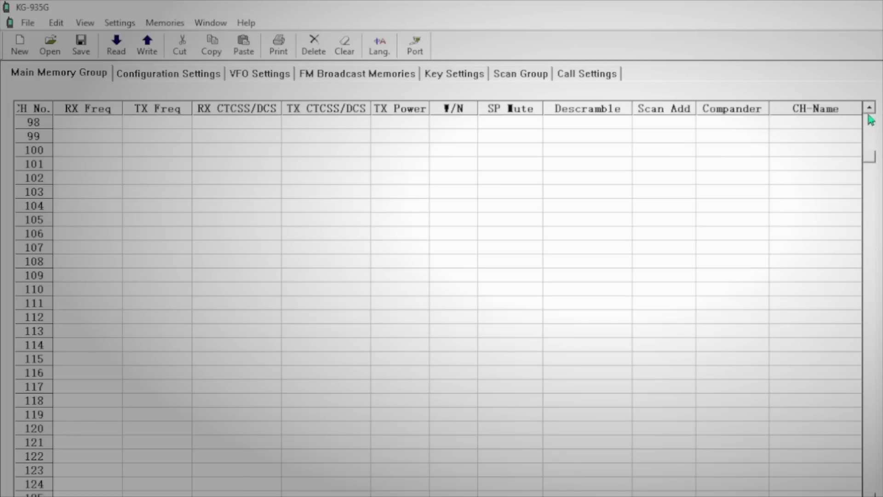
{"action": "left_click", "coordinate": [871, 108]}
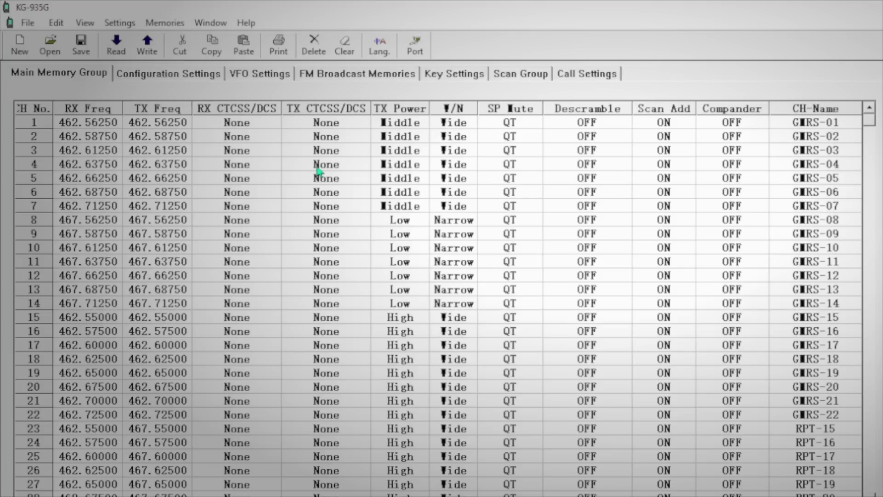
Step: Read the stored programming from the connected radio and dismiss the completion notice
{"action": "left_click", "coordinate": [156, 22]}
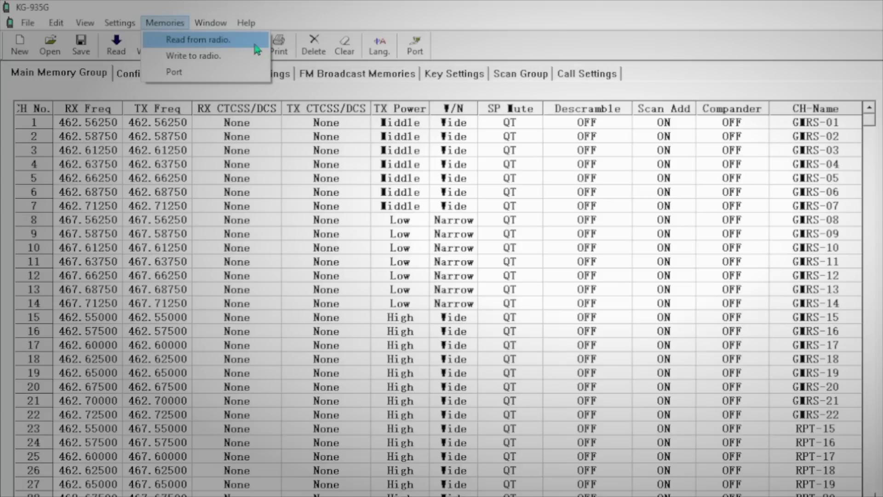
{"action": "left_click", "coordinate": [224, 43]}
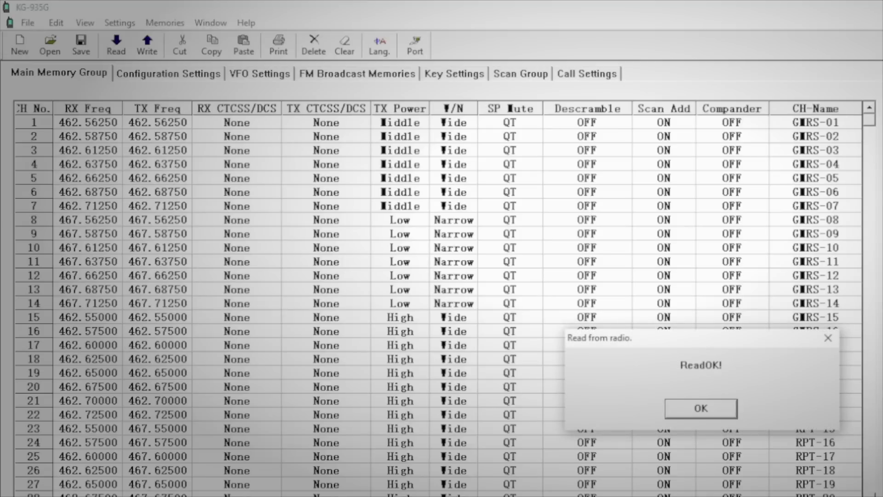
{"action": "left_click", "coordinate": [696, 405]}
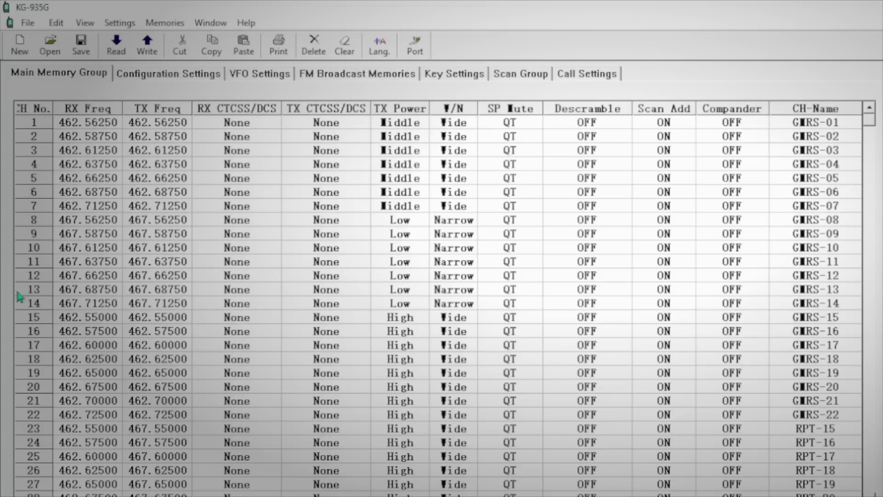
Step: Review the GMRS and repeater channels in the main memory list, ending at channel 1's receive frequency
{"action": "scroll", "coordinate": [23, 378], "scroll_direction": "down", "scroll_amount": 2}
{"action": "scroll", "coordinate": [437, 299], "scroll_direction": "down", "scroll_amount": 1}
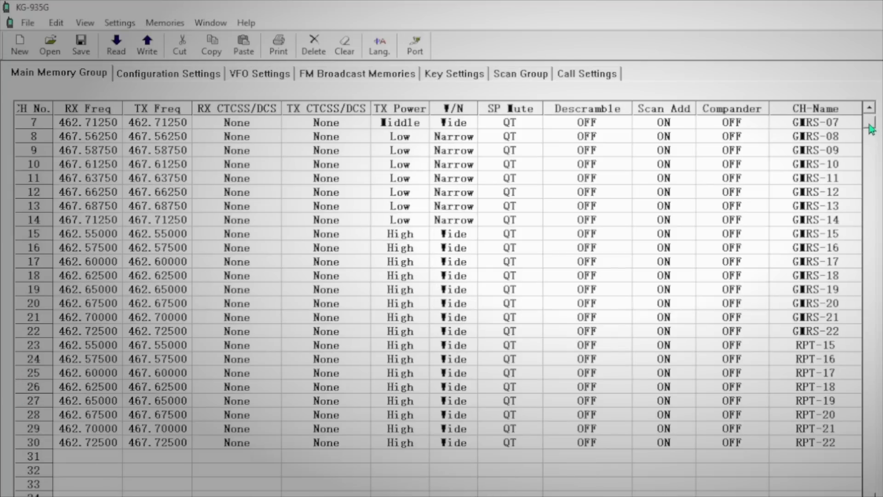
{"action": "left_click_drag", "start_coordinate": [870, 129], "coordinate": [879, 113]}
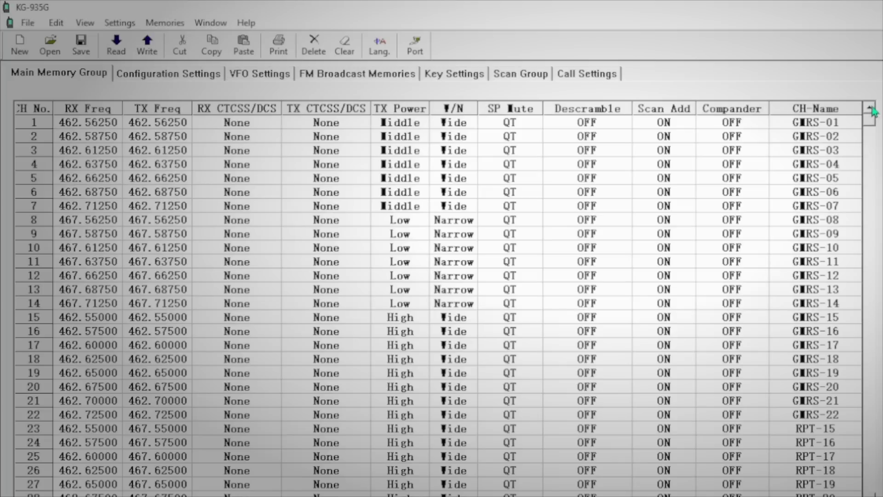
{"action": "left_click", "coordinate": [833, 110]}
{"action": "left_click", "coordinate": [77, 121]}
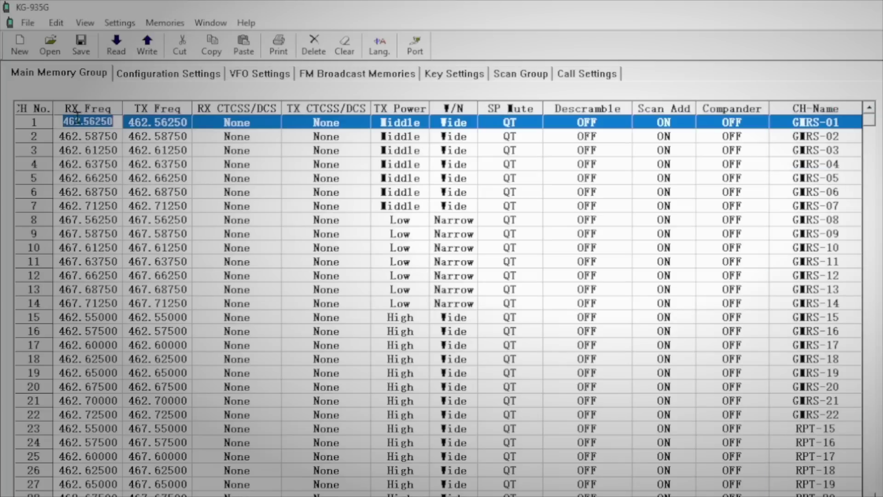
Step: Set Roger Beep to EOT in the configuration settings
{"action": "left_click", "coordinate": [162, 79]}
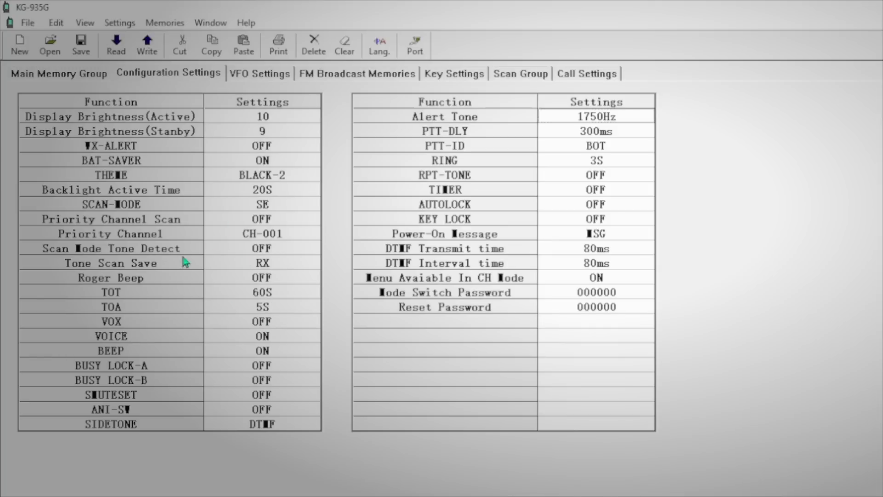
{"action": "left_click", "coordinate": [143, 279]}
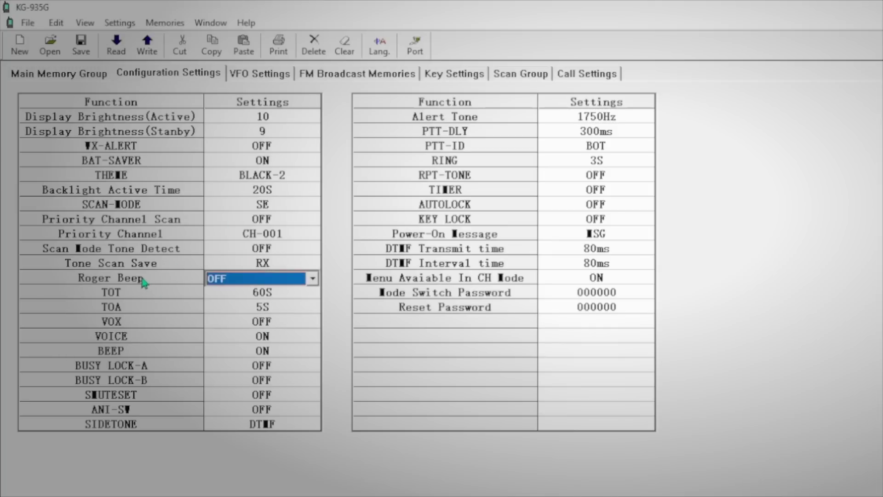
{"action": "left_click", "coordinate": [312, 278]}
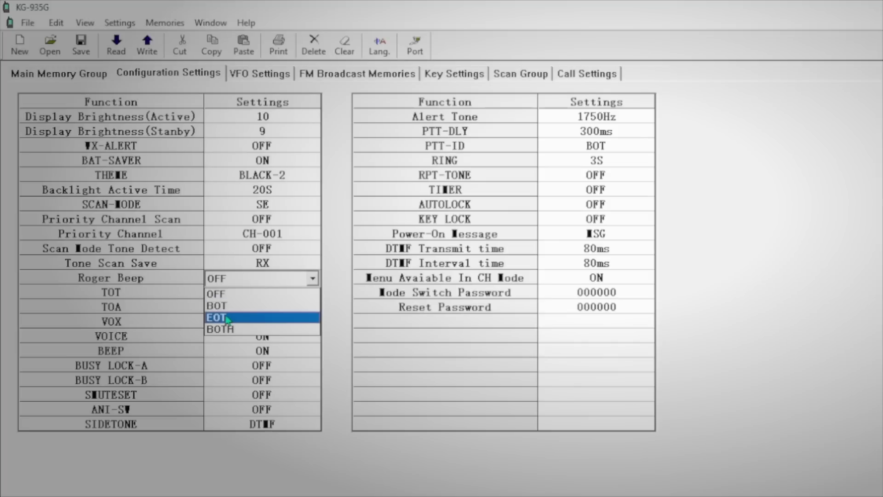
{"action": "left_click", "coordinate": [227, 318]}
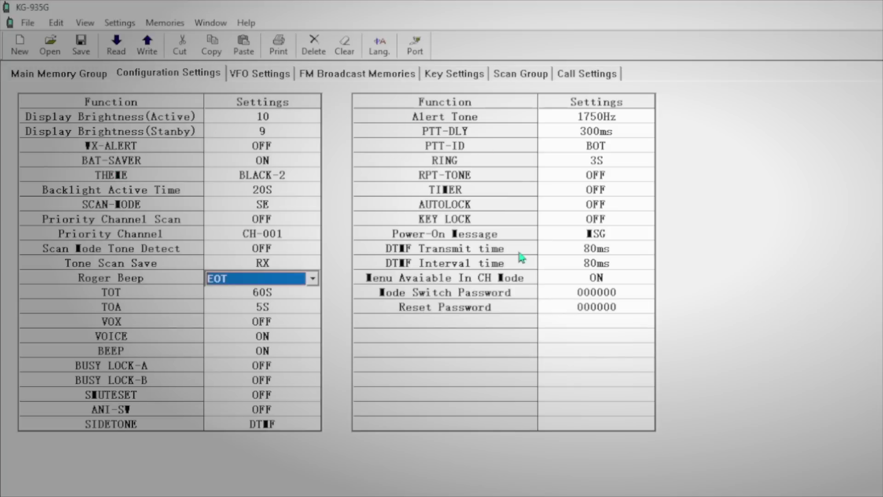
Step: View the VFO settings and set FM broadcast memory channel 2 to 106.7 MHz
{"action": "left_click", "coordinate": [257, 73]}
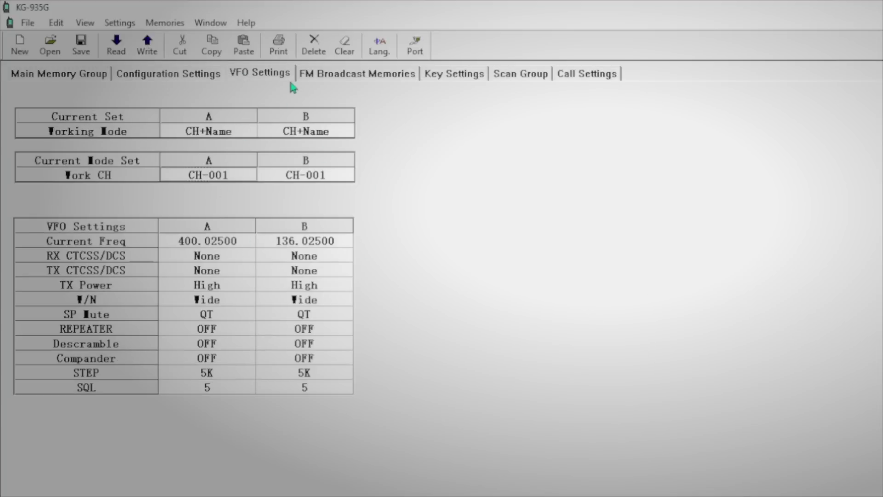
{"action": "left_click", "coordinate": [322, 73]}
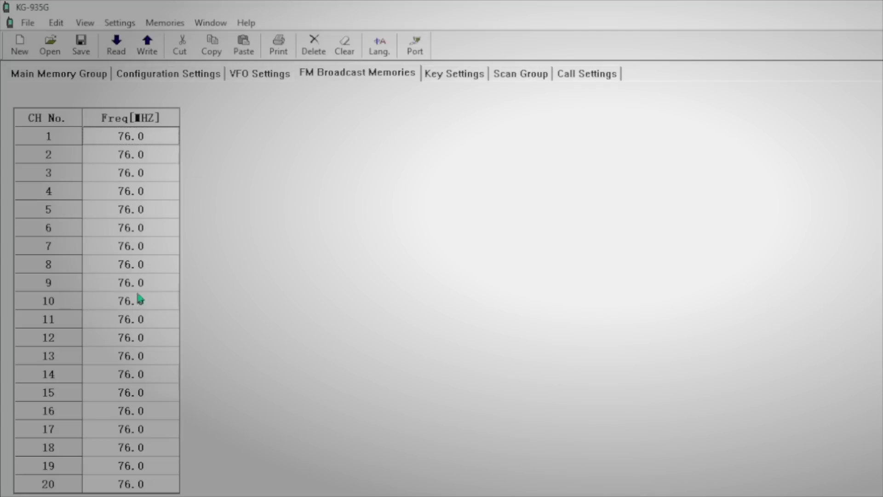
{"action": "double_click", "coordinate": [122, 155]}
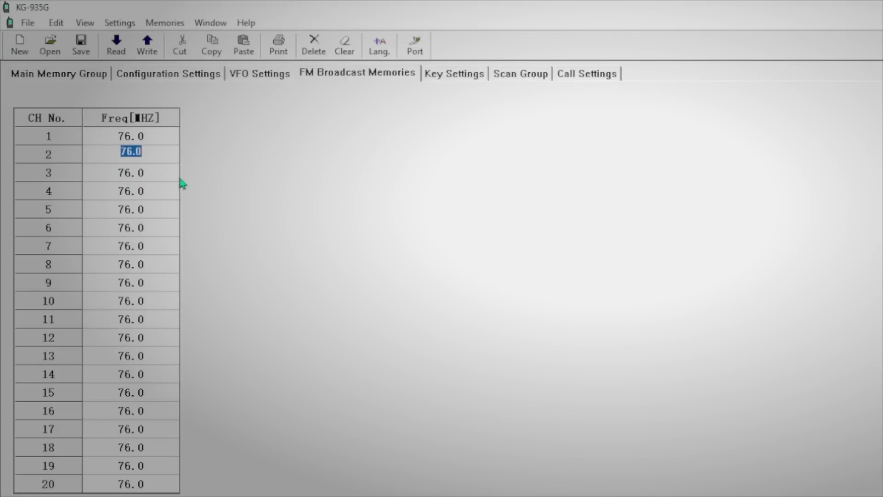
{"action": "type", "text": "106.7"}
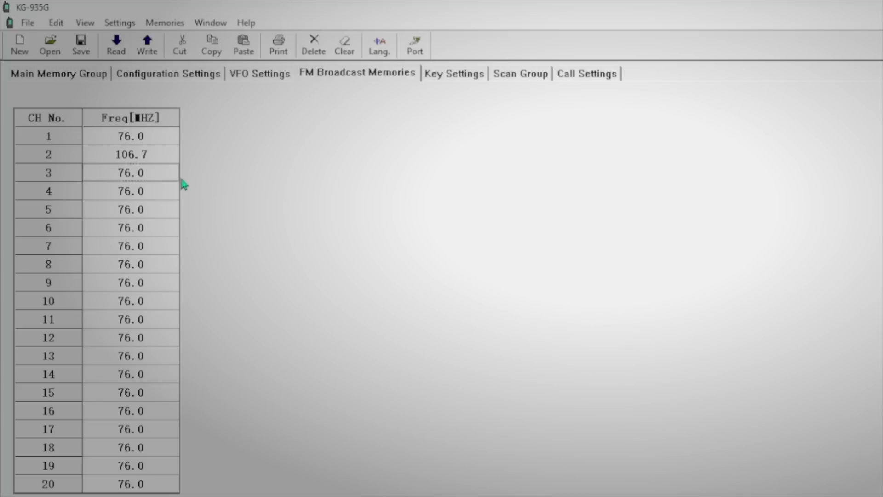
Step: Assign SCAN to the long press of the PF1 key in the key settings
{"action": "left_click", "coordinate": [442, 79]}
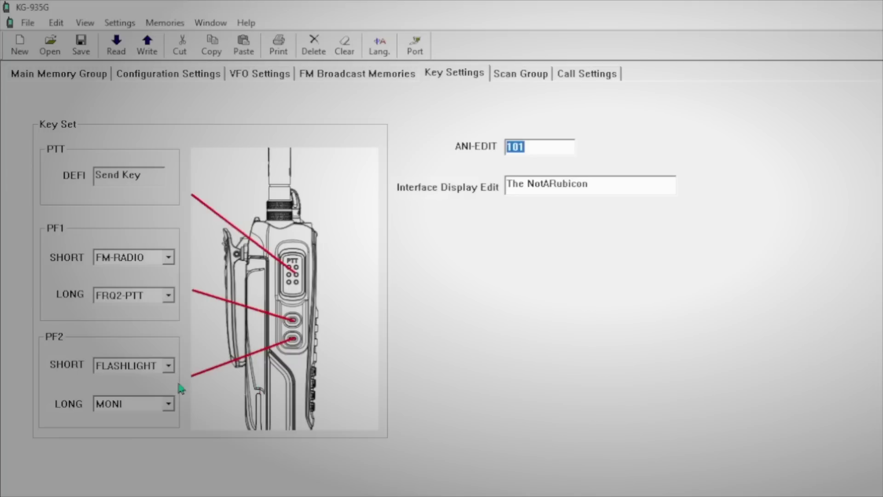
{"action": "left_click", "coordinate": [169, 296]}
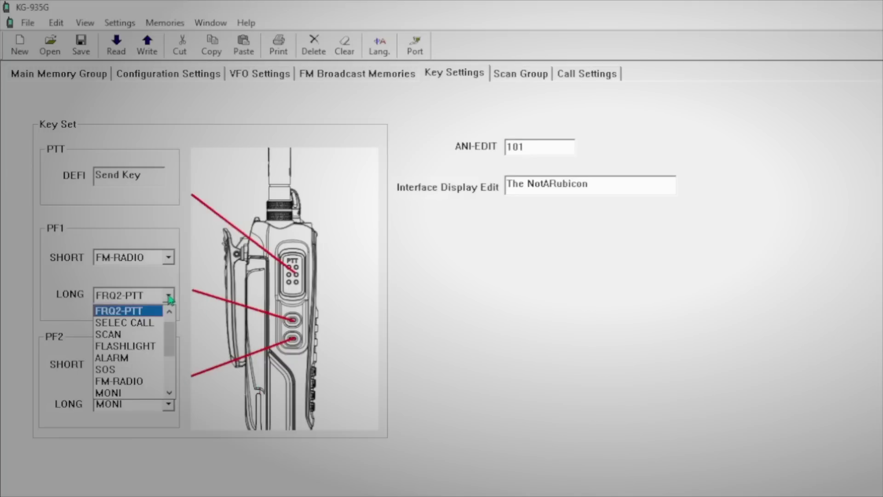
{"action": "left_click", "coordinate": [131, 334]}
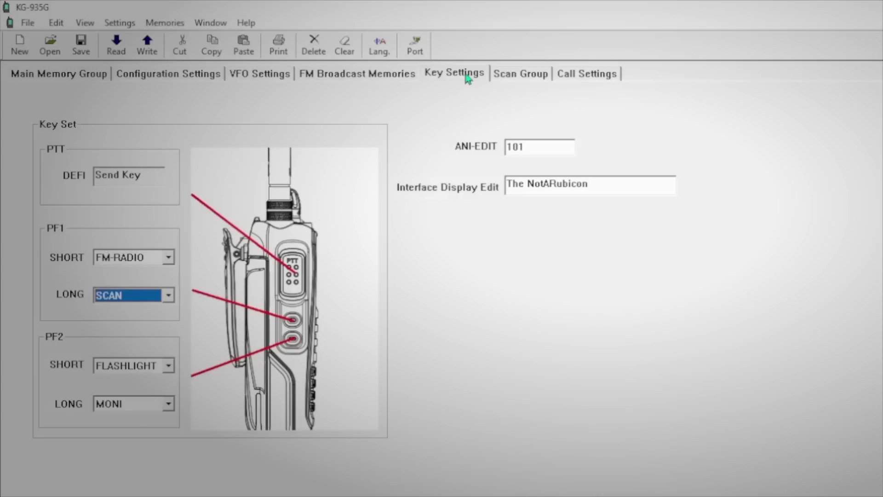
Step: Inspect the interface display text in the key settings and the call code table in the call settings
{"action": "left_click", "coordinate": [619, 178]}
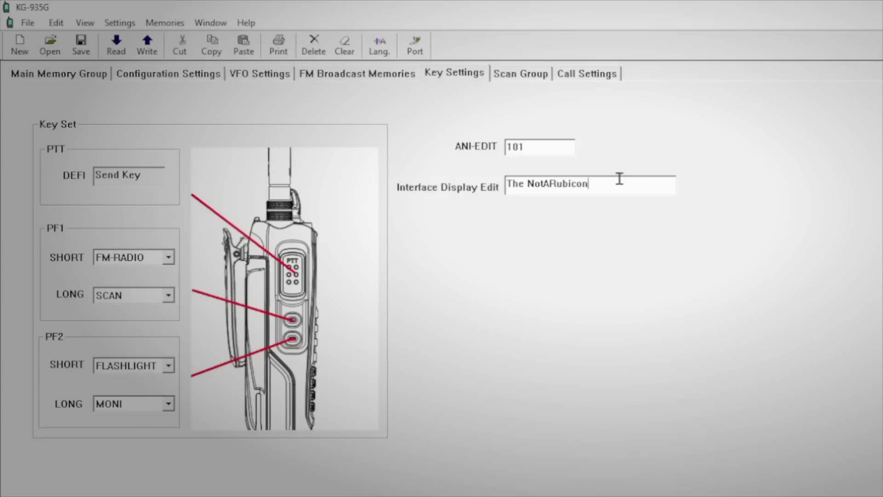
{"action": "left_click_drag", "start_coordinate": [616, 179], "coordinate": [466, 195]}
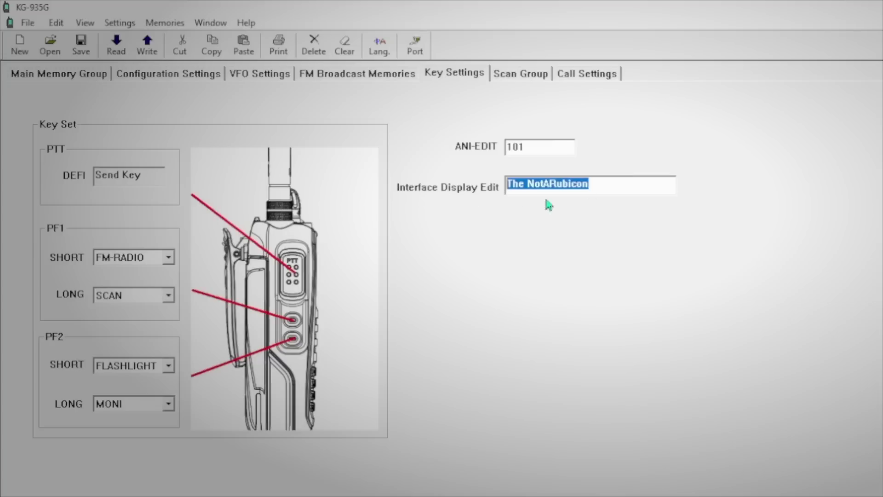
{"action": "left_click", "coordinate": [601, 184]}
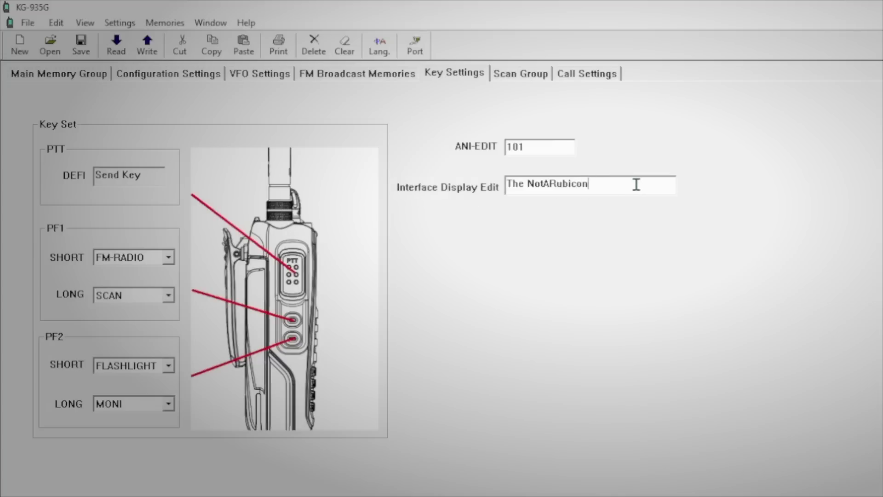
{"action": "left_click", "coordinate": [587, 73]}
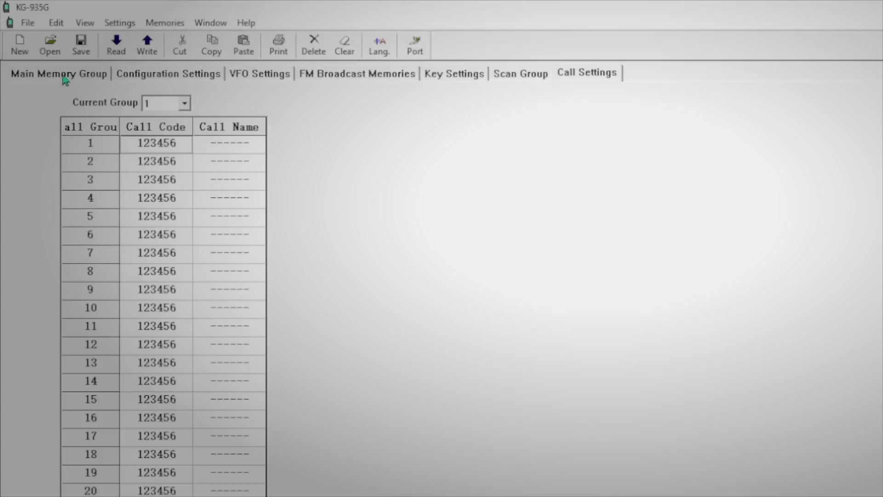
Step: Set the TX Power of channel 1 to High in the main memory group
{"action": "left_click", "coordinate": [62, 76]}
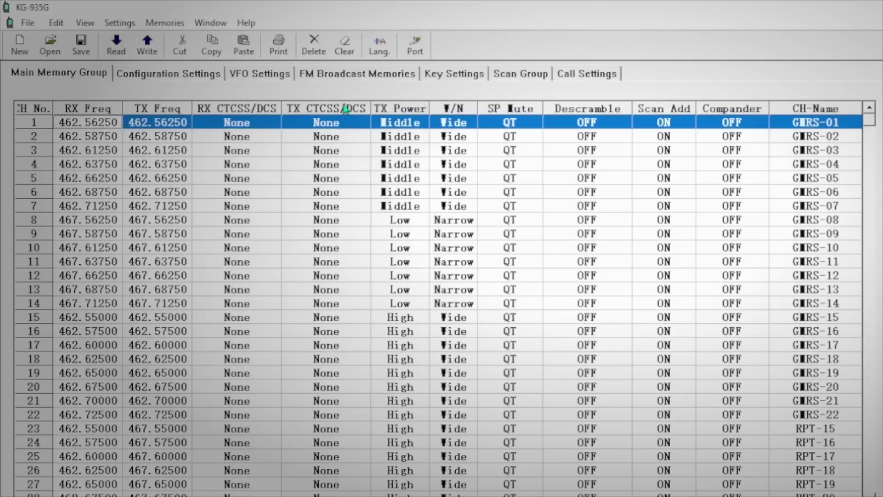
{"action": "left_click", "coordinate": [411, 128]}
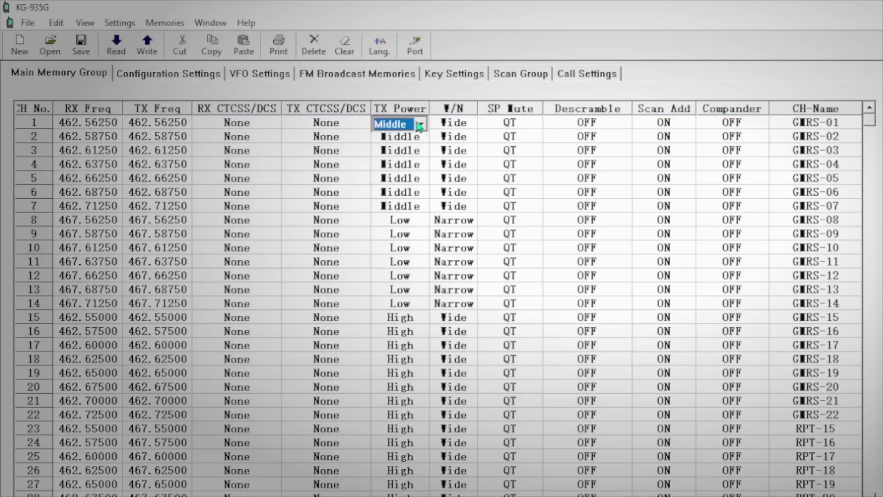
{"action": "left_click", "coordinate": [420, 124]}
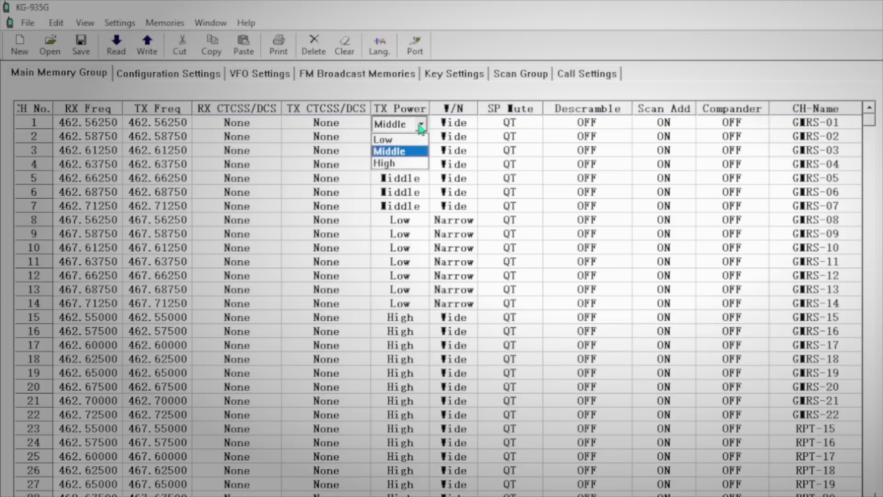
{"action": "left_click", "coordinate": [395, 168]}
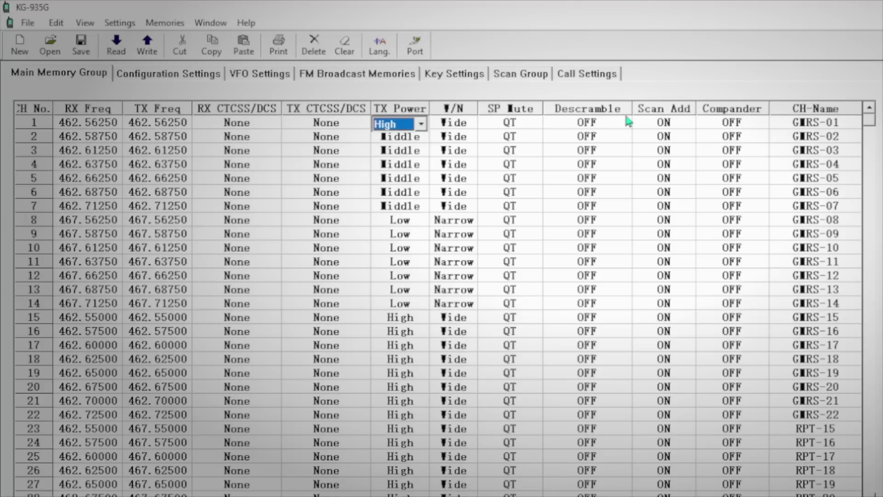
Step: Rename channel 1 as Channel-1 in the main memory group
{"action": "left_click", "coordinate": [839, 128]}
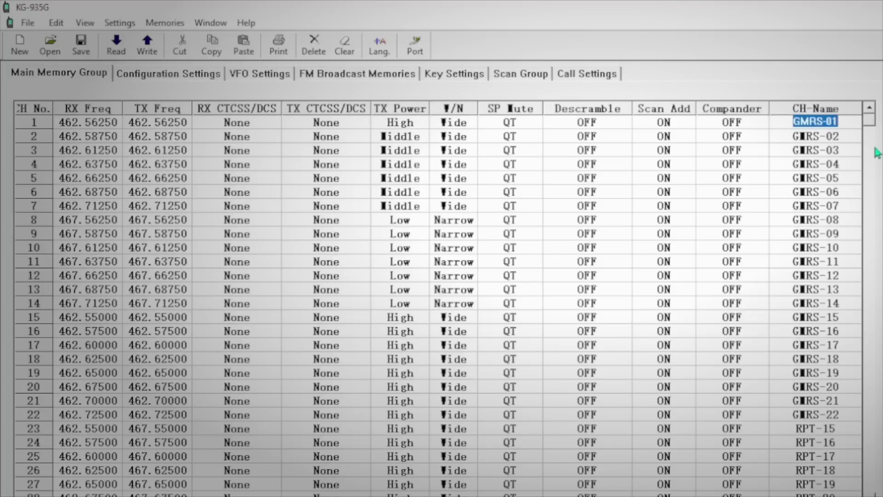
{"action": "type", "text": "Chan"}
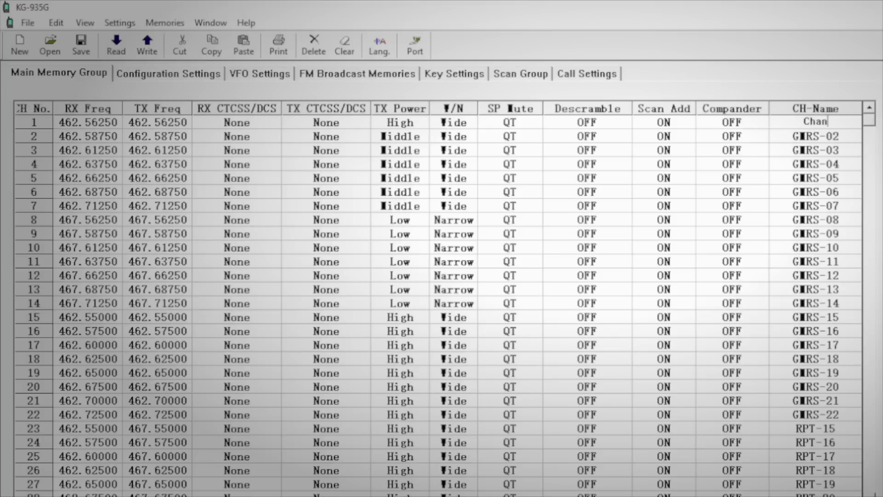
{"action": "type", "text": "nel-1"}
{"action": "key", "text": "Return"}
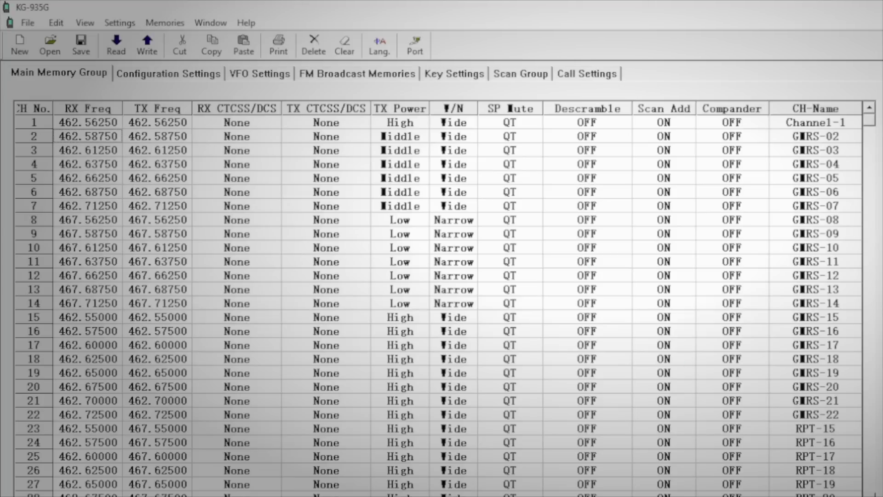
{"action": "scroll", "coordinate": [437, 299], "scroll_direction": "down", "scroll_amount": 5}
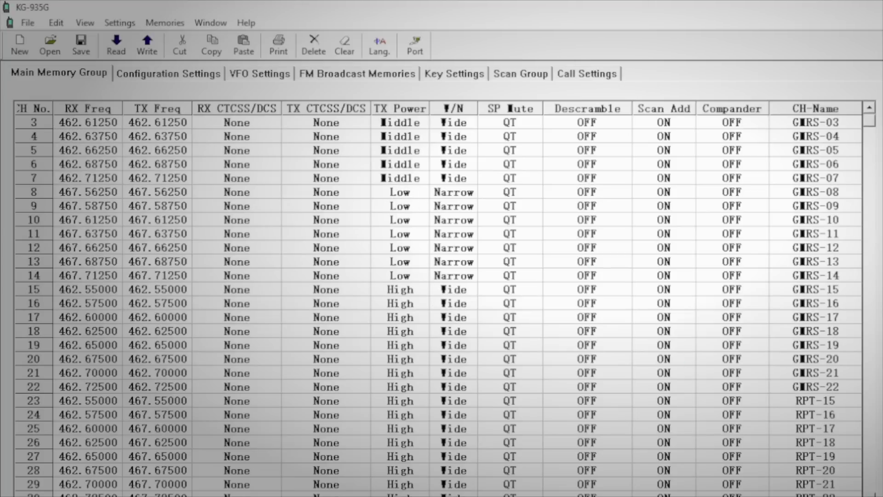
Step: Set channel 23's TX CTCSS/DCS to 100.0 and its RX CTCSS/DCS to 91.5 in the main memory group
{"action": "scroll", "coordinate": [437, 299], "scroll_direction": "down", "scroll_amount": 6}
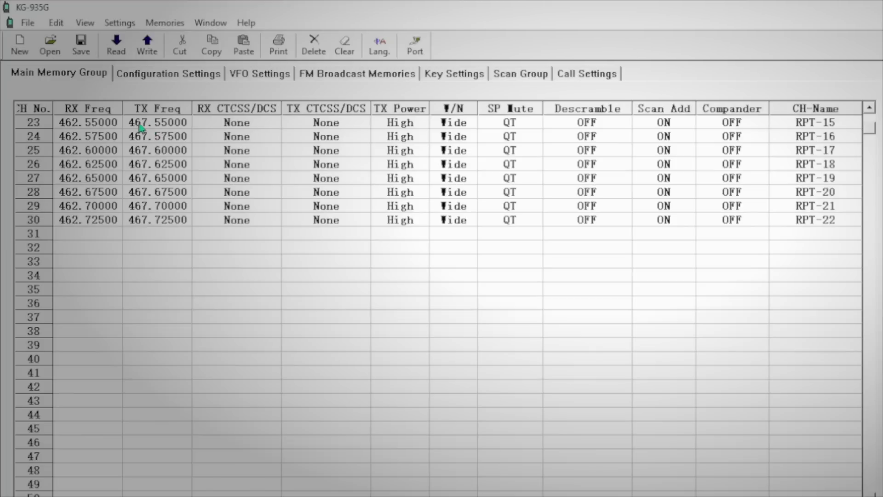
{"action": "left_click", "coordinate": [218, 123]}
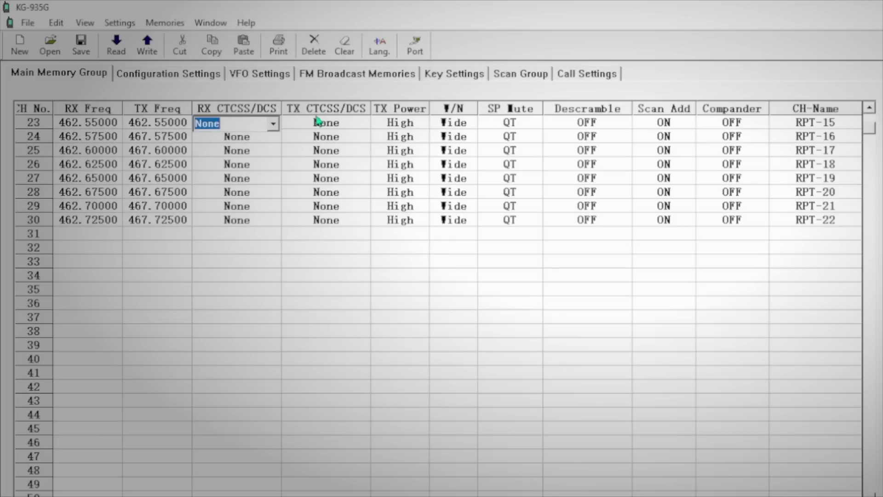
{"action": "left_click", "coordinate": [359, 124]}
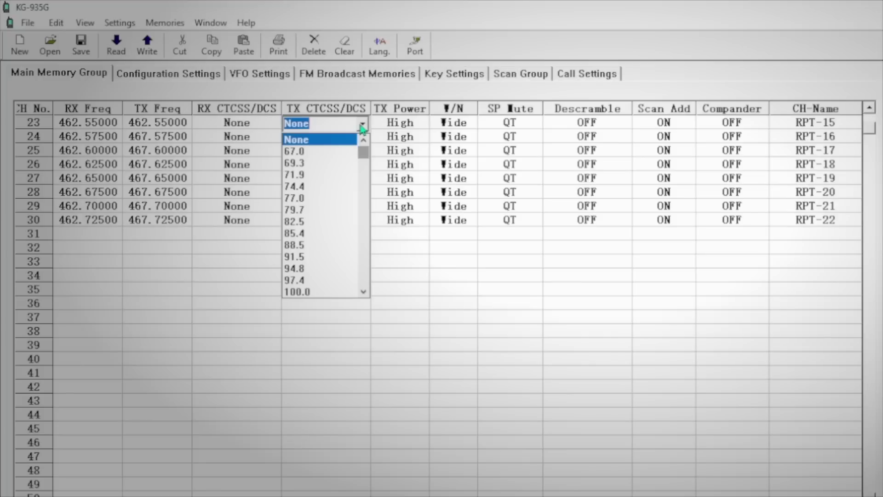
{"action": "left_click", "coordinate": [313, 292]}
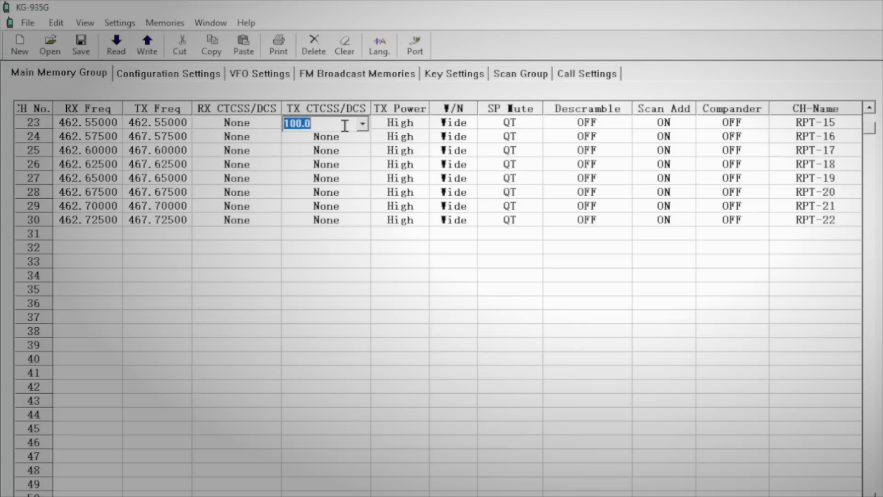
{"action": "left_click", "coordinate": [257, 124]}
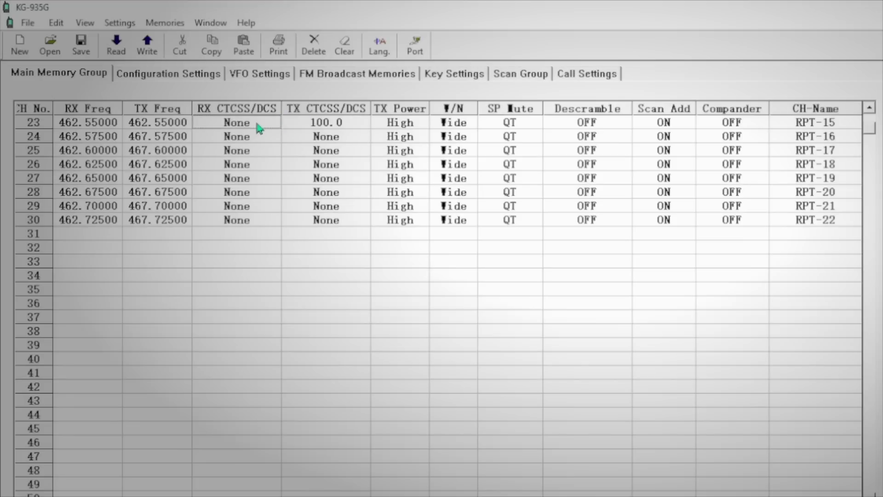
{"action": "left_click", "coordinate": [274, 124]}
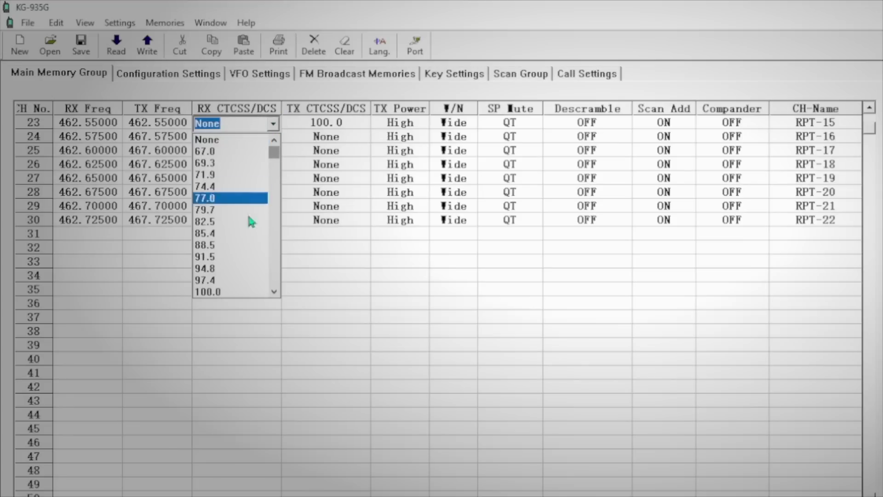
{"action": "left_click", "coordinate": [225, 256]}
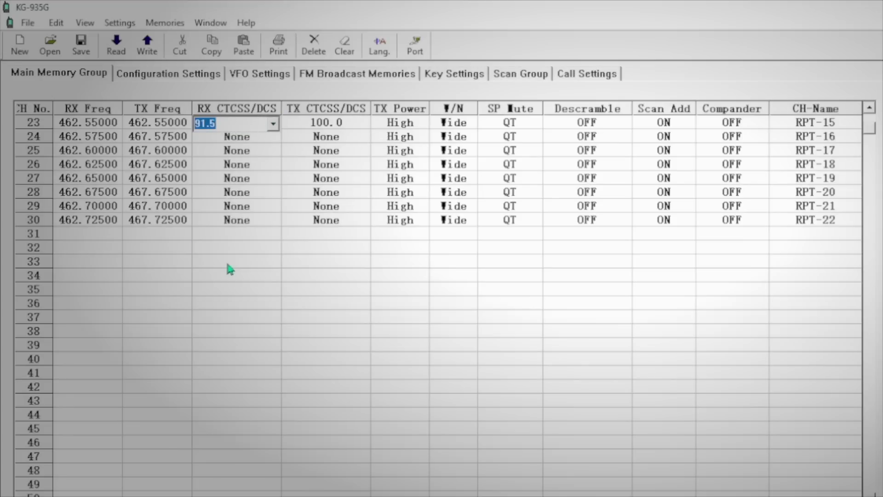
Step: Rename channel 23 as Fictional-1 in the main memory group
{"action": "left_click", "coordinate": [825, 122]}
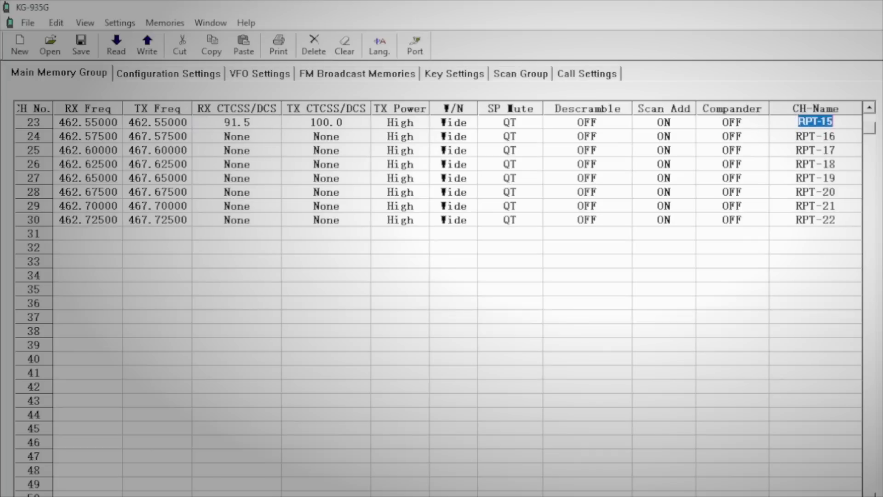
{"action": "type", "text": "Ficti"}
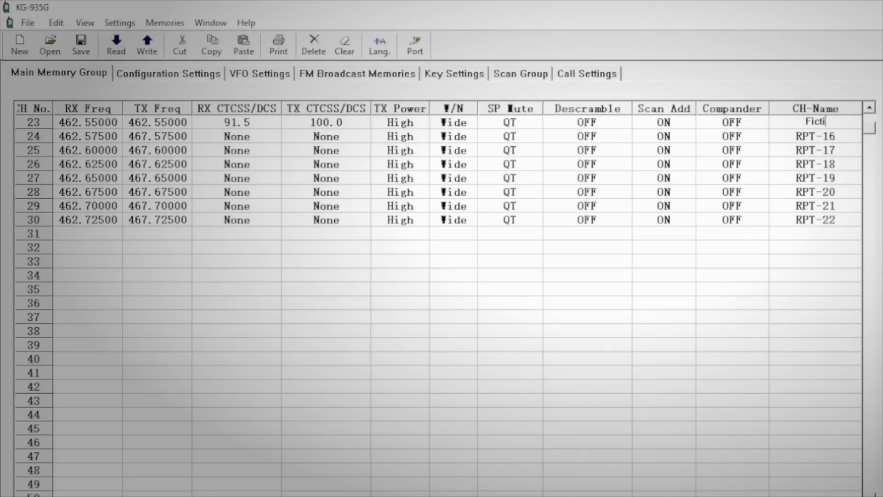
{"action": "type", "text": "onal-1"}
{"action": "left_click", "coordinate": [88, 136]}
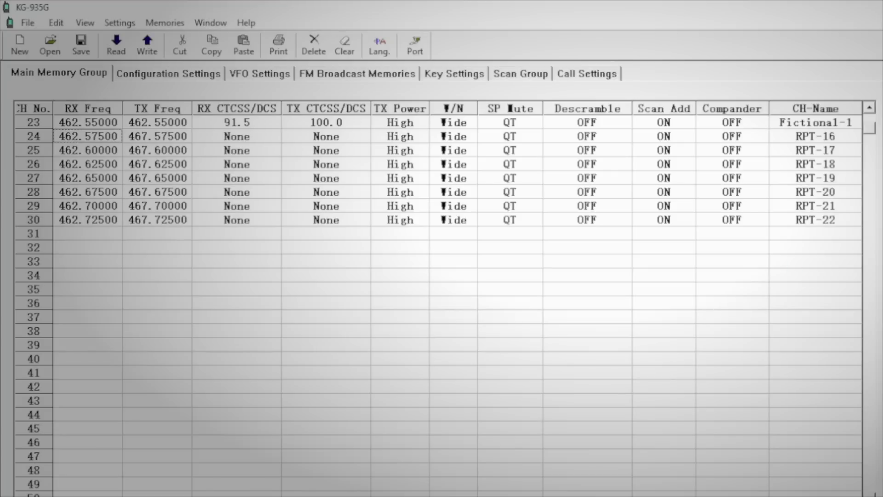
Step: Add channel 33 with an RX frequency of 468.70000 and its TX frequency left OFF
{"action": "left_click", "coordinate": [105, 256]}
{"action": "type", "text": "468.70"}
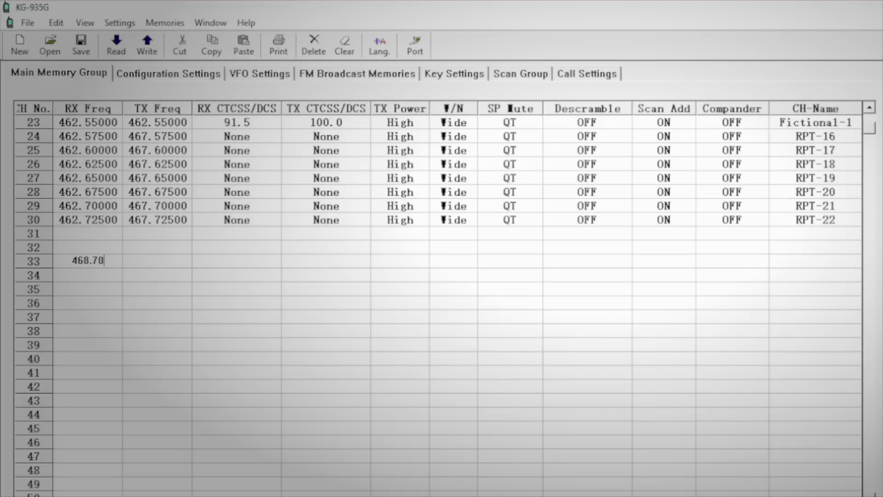
{"action": "type", "text": "0"}
{"action": "left_click", "coordinate": [156, 261]}
{"action": "scroll", "coordinate": [195, 278], "scroll_direction": "up", "scroll_amount": 10}
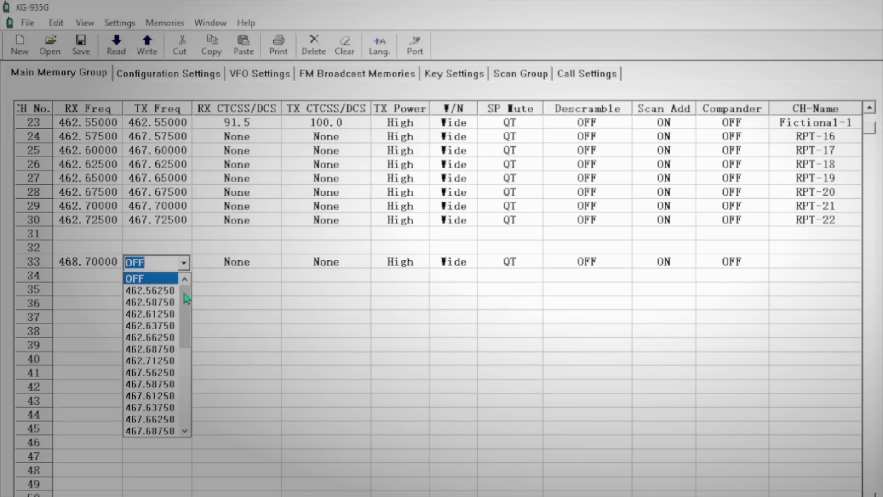
{"action": "left_click", "coordinate": [184, 264]}
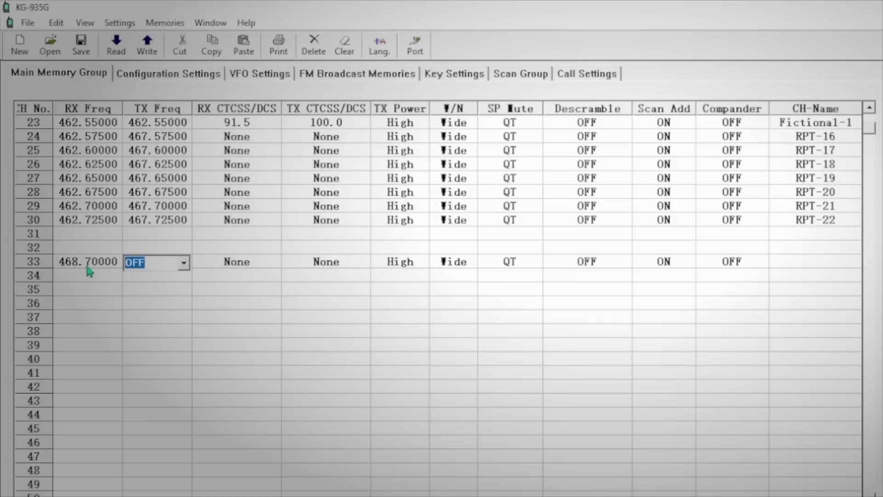
Step: Set the RX CTCSS/DCS of channel 33 to DN271
{"action": "left_click", "coordinate": [237, 262]}
{"action": "scroll", "coordinate": [278, 374], "scroll_direction": "down", "scroll_amount": 2}
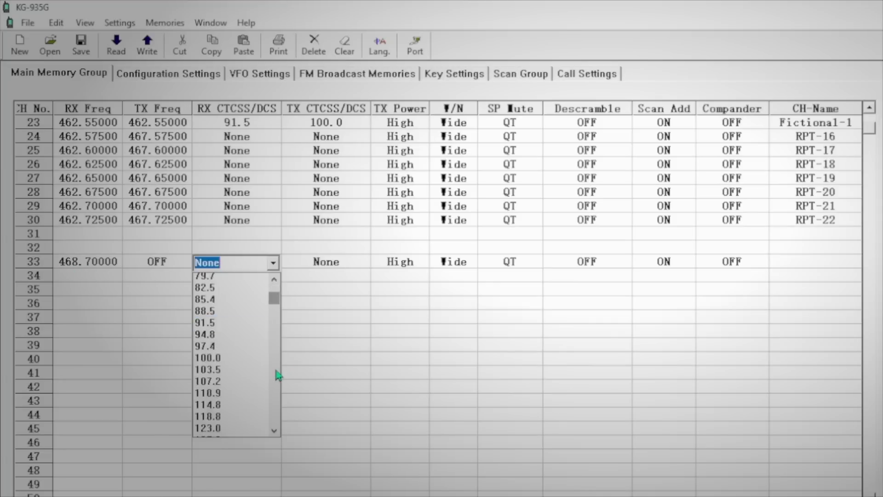
{"action": "scroll", "coordinate": [278, 375], "scroll_direction": "down", "scroll_amount": 20}
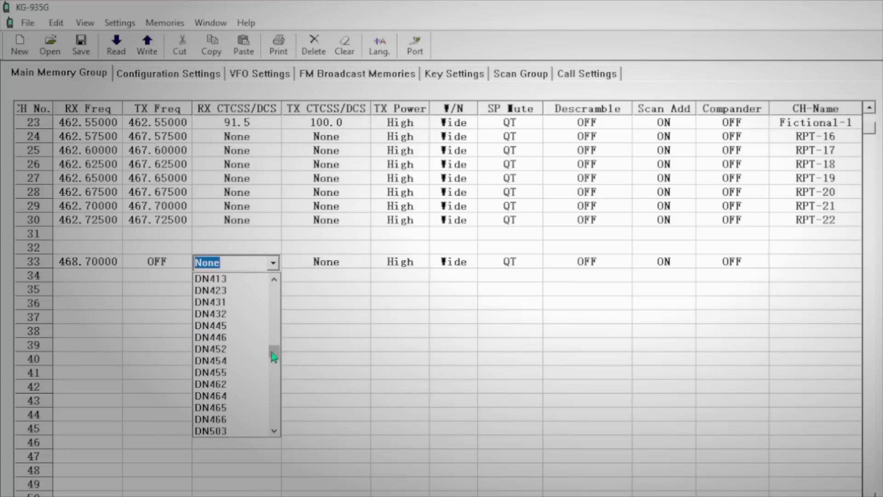
{"action": "left_click_drag", "start_coordinate": [274, 357], "coordinate": [275, 319]}
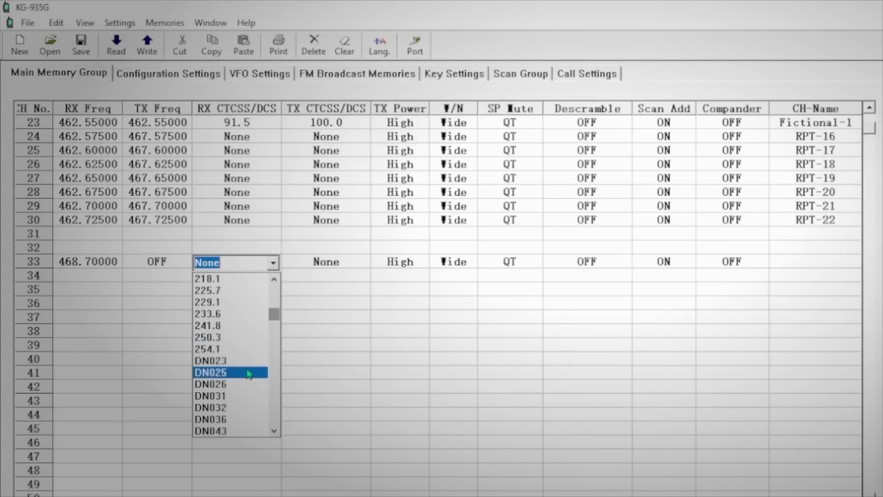
{"action": "left_click_drag", "start_coordinate": [275, 312], "coordinate": [228, 355]}
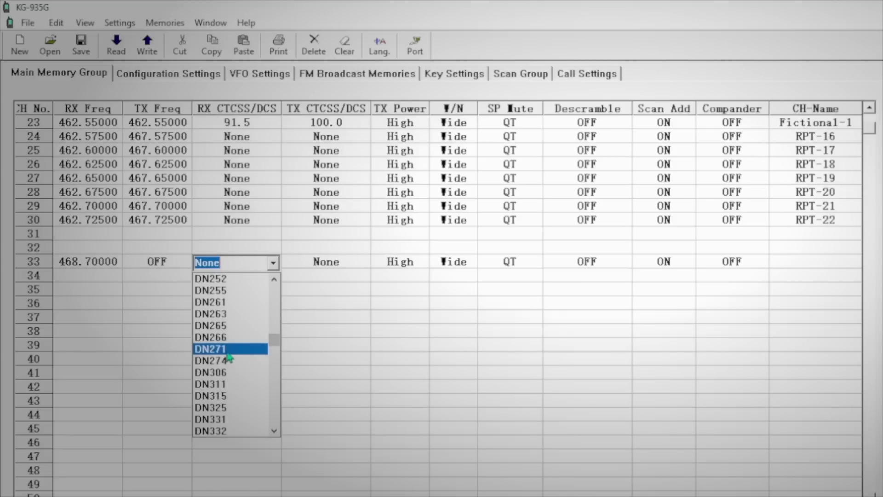
{"action": "left_click", "coordinate": [227, 353]}
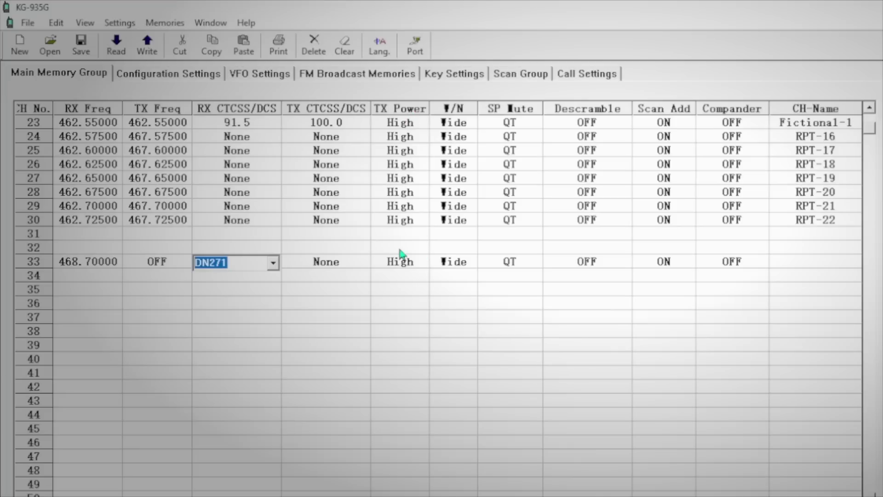
Step: Name channel 33 FunTime1 in the main memory group
{"action": "left_click", "coordinate": [797, 256]}
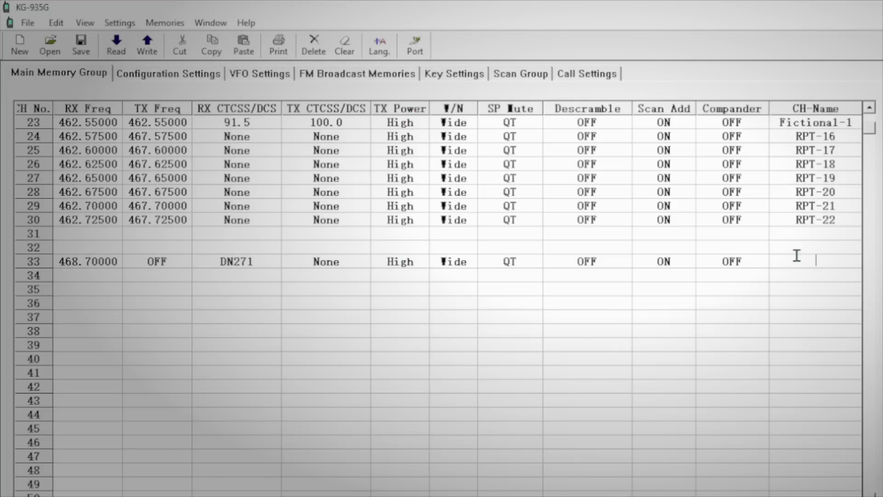
{"action": "type", "text": "FunTime1"}
{"action": "key", "text": "Return"}
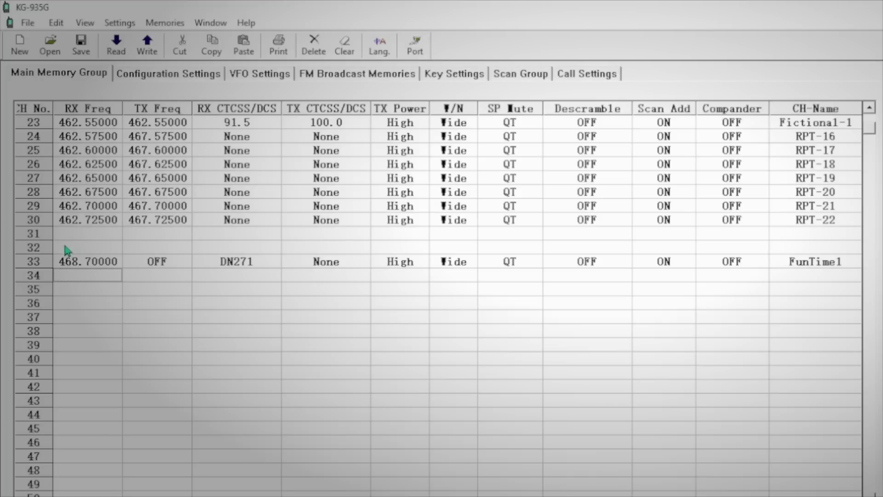
Step: Copy the whole channel 23 entry and paste it into the empty channel 45 row
{"action": "left_click", "coordinate": [77, 304]}
{"action": "left_click", "coordinate": [99, 429]}
{"action": "left_click", "coordinate": [37, 125]}
{"action": "left_click", "coordinate": [56, 23]}
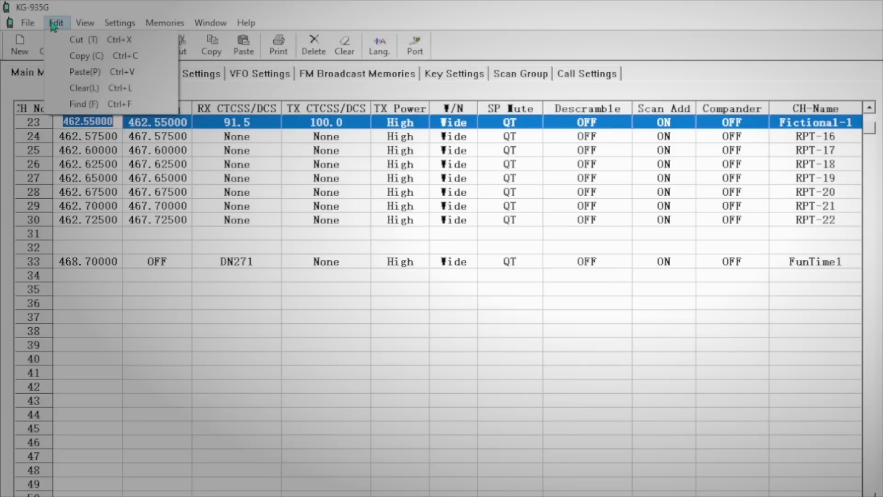
{"action": "left_click", "coordinate": [81, 56]}
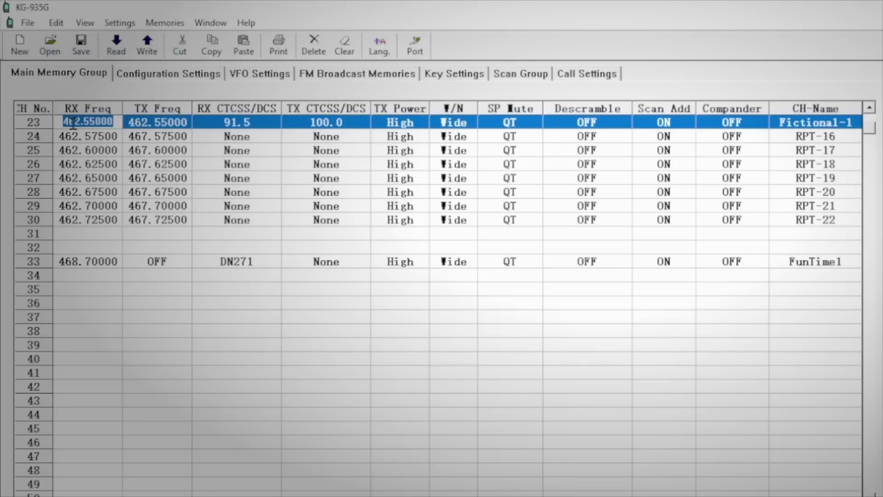
{"action": "left_click", "coordinate": [39, 432]}
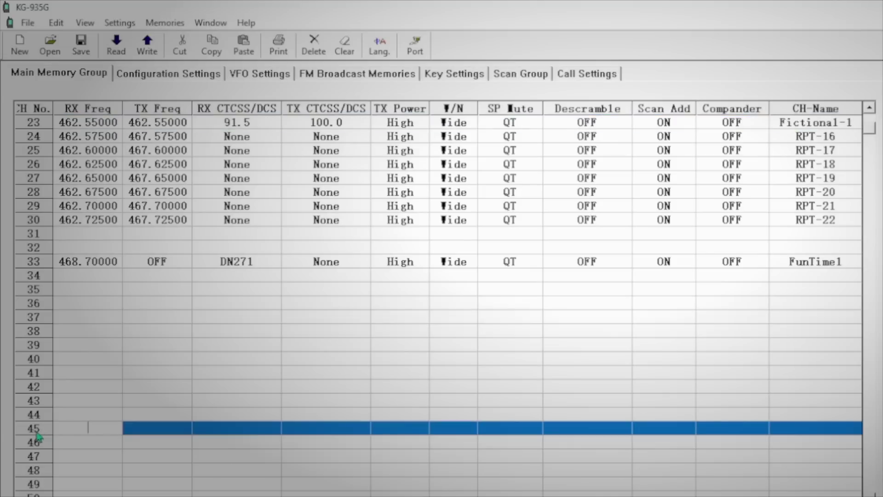
{"action": "left_click", "coordinate": [56, 24]}
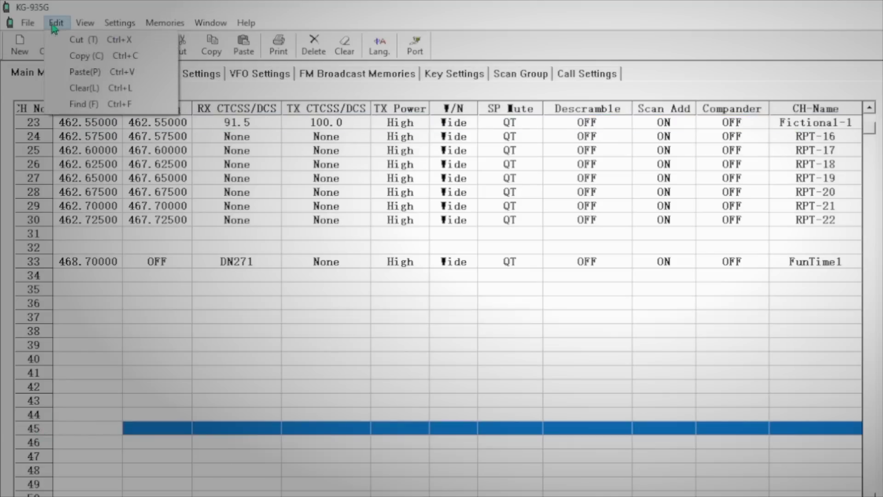
{"action": "left_click", "coordinate": [74, 71]}
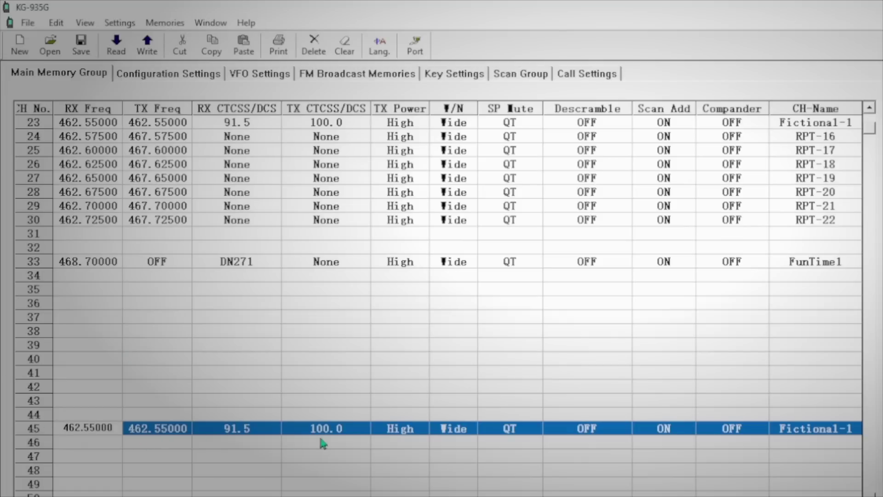
Step: Set channel 45's RX CTCSS/DCS to None and its TX CTCSS/DCS to 156.7
{"action": "left_click", "coordinate": [244, 429]}
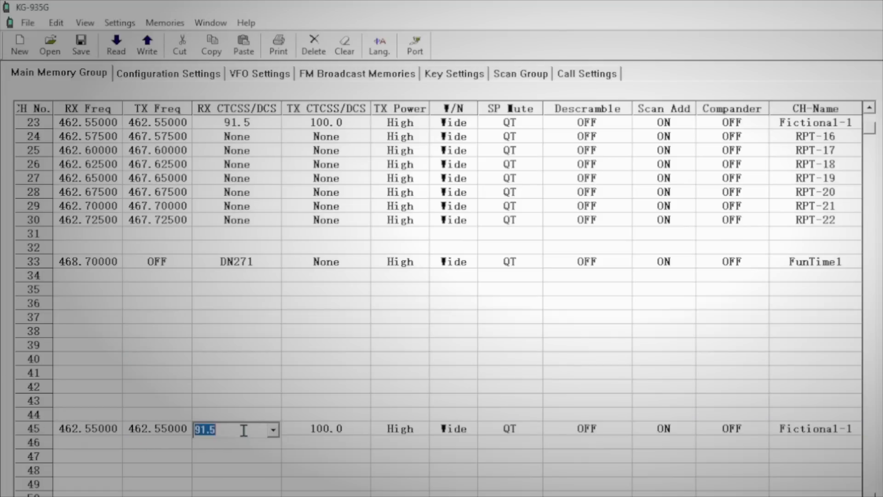
{"action": "left_click", "coordinate": [274, 432]}
{"action": "scroll", "coordinate": [276, 461], "scroll_direction": "up", "scroll_amount": 3}
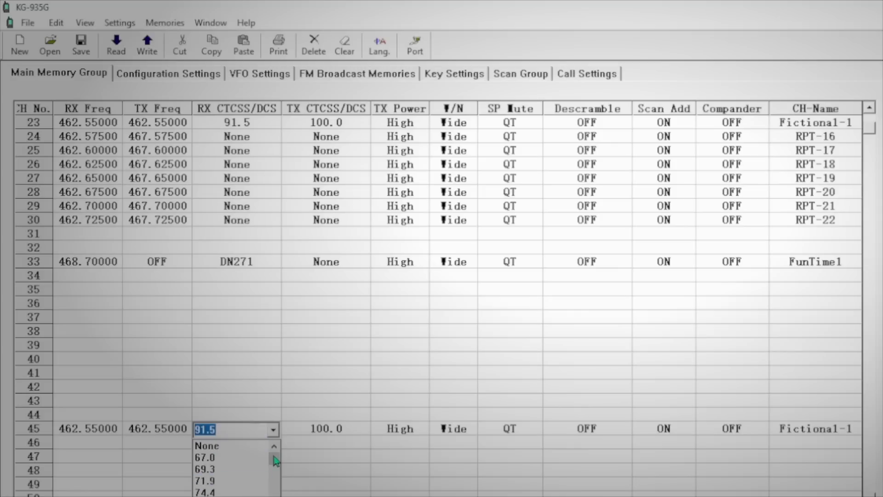
{"action": "left_click", "coordinate": [207, 445]}
{"action": "key", "text": "Tab"}
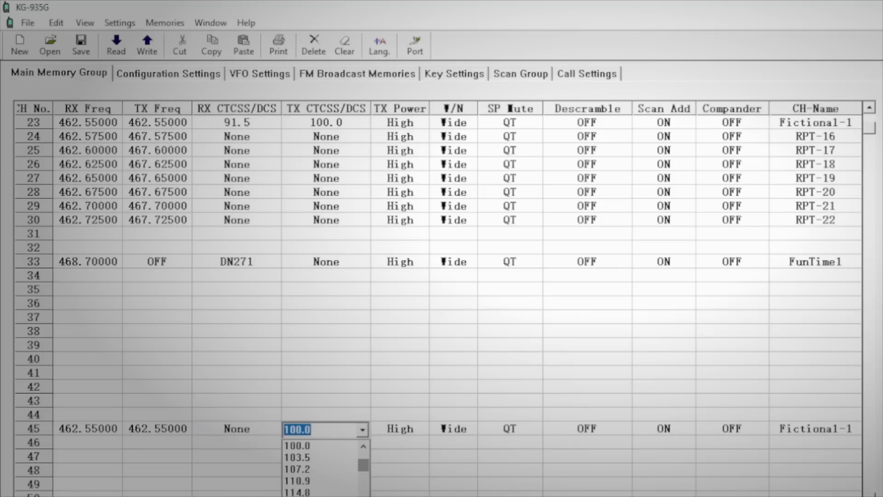
{"action": "type", "text": "156.7"}
{"action": "key", "text": "Return"}
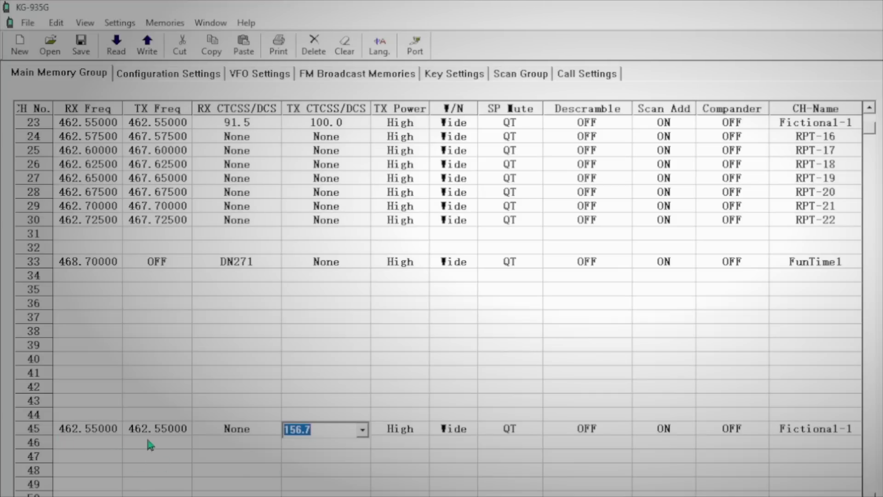
Step: Rename channel 45 as BestRepeater in the main memory group
{"action": "left_click", "coordinate": [848, 428]}
{"action": "type", "text": "Bes"}
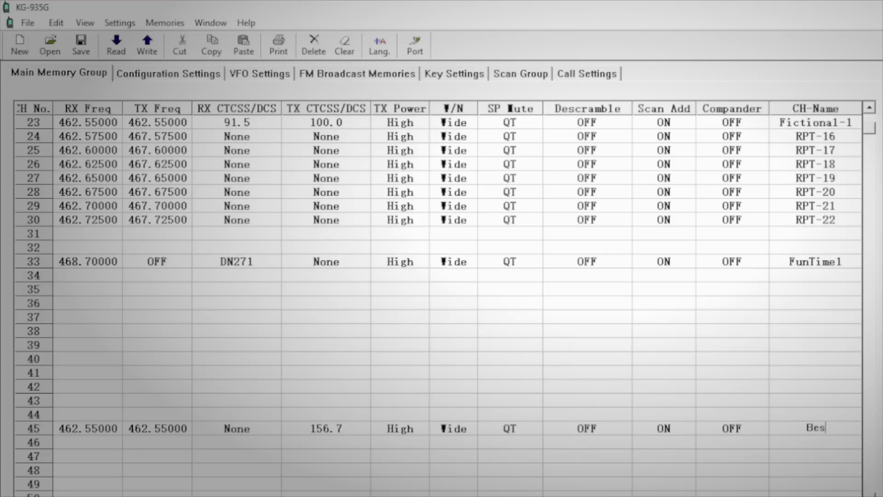
{"action": "type", "text": "t_Repeate"}
{"action": "key", "text": "Return"}
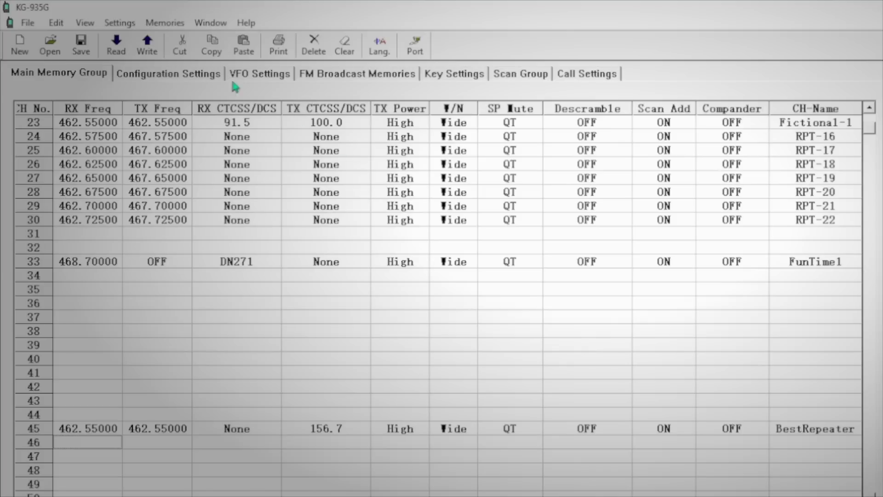
{"action": "left_click", "coordinate": [576, 78]}
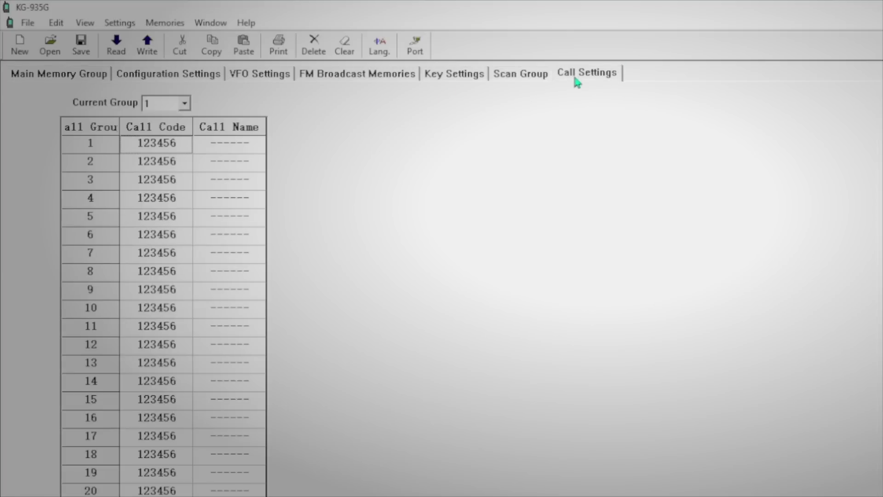
{"action": "left_click", "coordinate": [68, 76]}
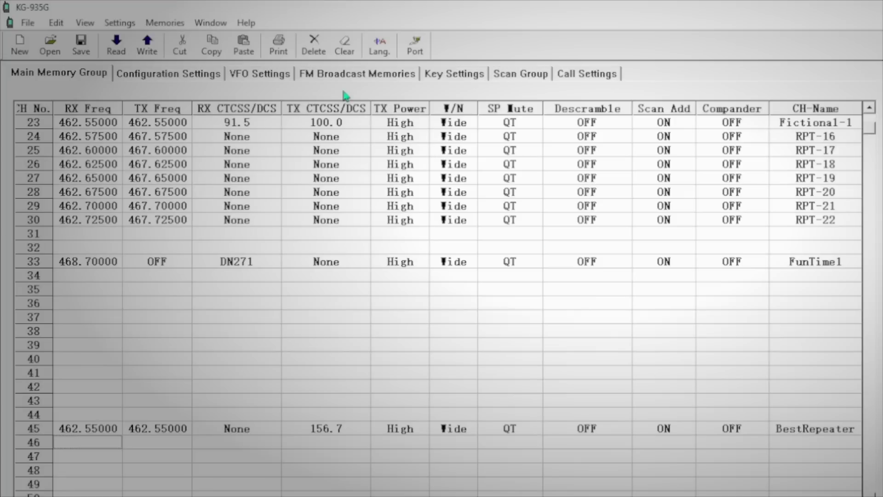
{"action": "left_click", "coordinate": [165, 22]}
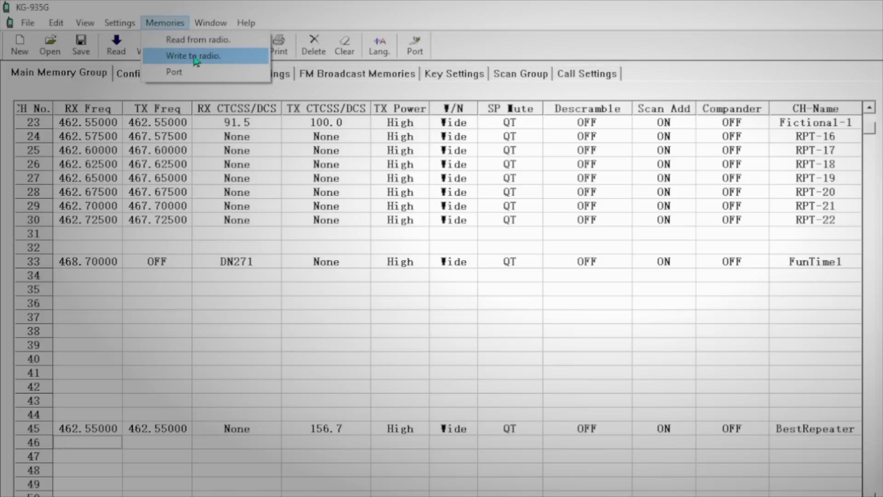
{"action": "mouse_move", "coordinate": [246, 22]}
{"action": "left_click", "coordinate": [323, 4]}
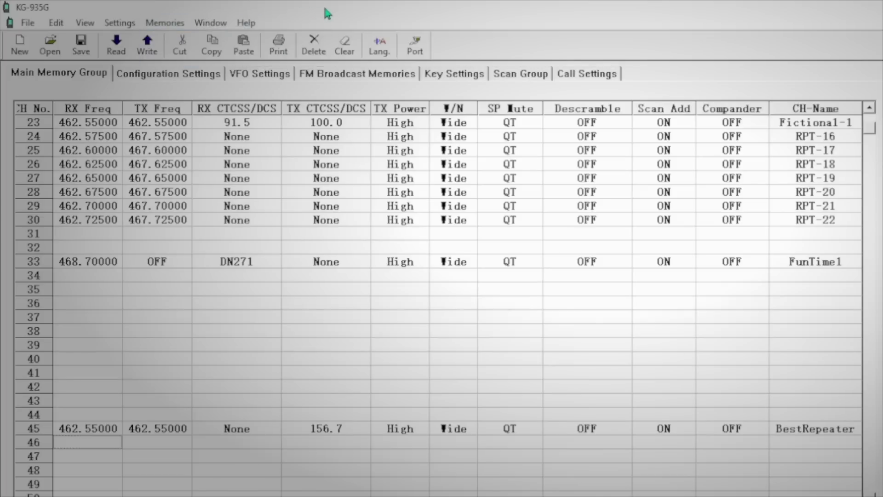